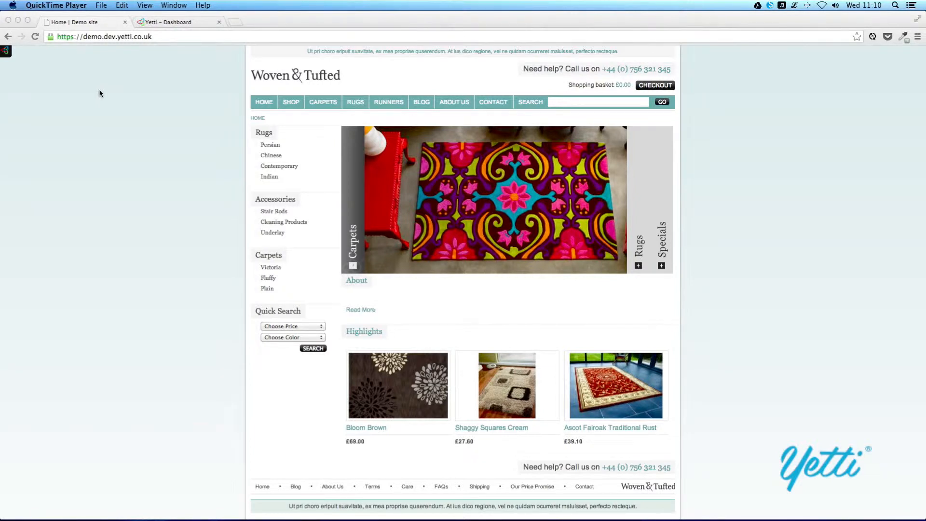
Step: Browse the demo store's Carpets, Rugs and Shop pages and return to the home page
{"action": "left_click", "coordinate": [100, 93]}
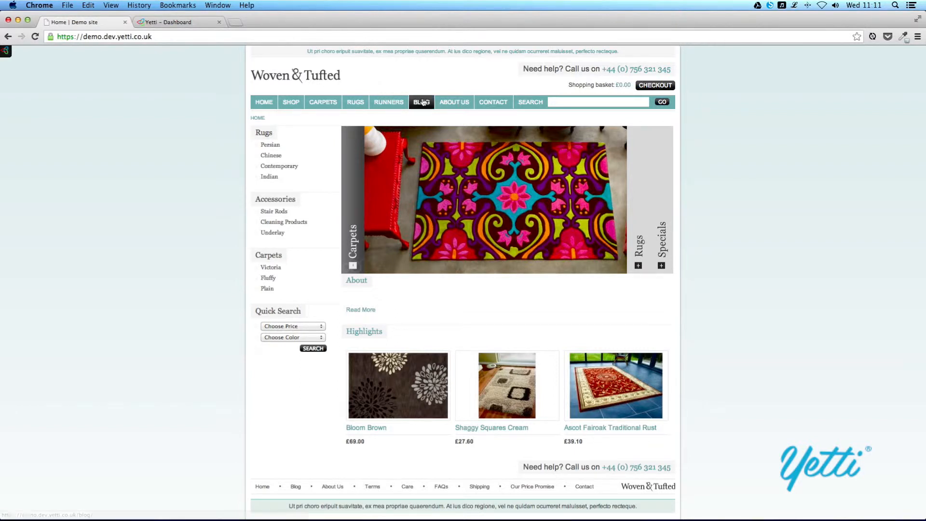
{"action": "left_click", "coordinate": [313, 108]}
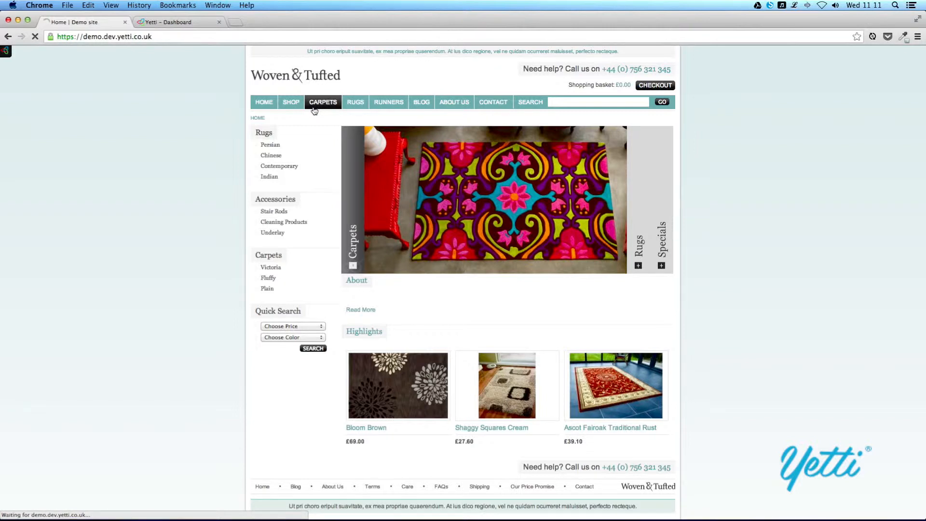
{"action": "left_click", "coordinate": [355, 111]}
{"action": "left_click", "coordinate": [283, 109]}
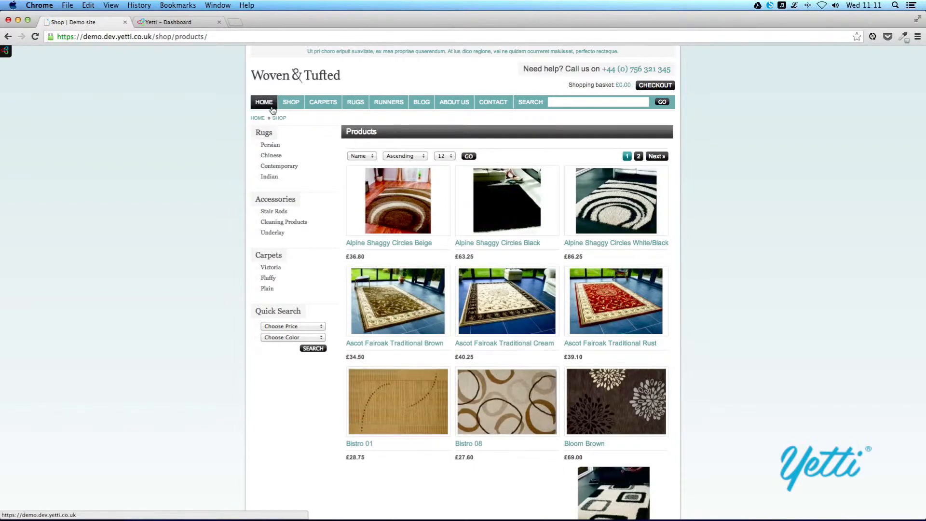
{"action": "left_click", "coordinate": [273, 111]}
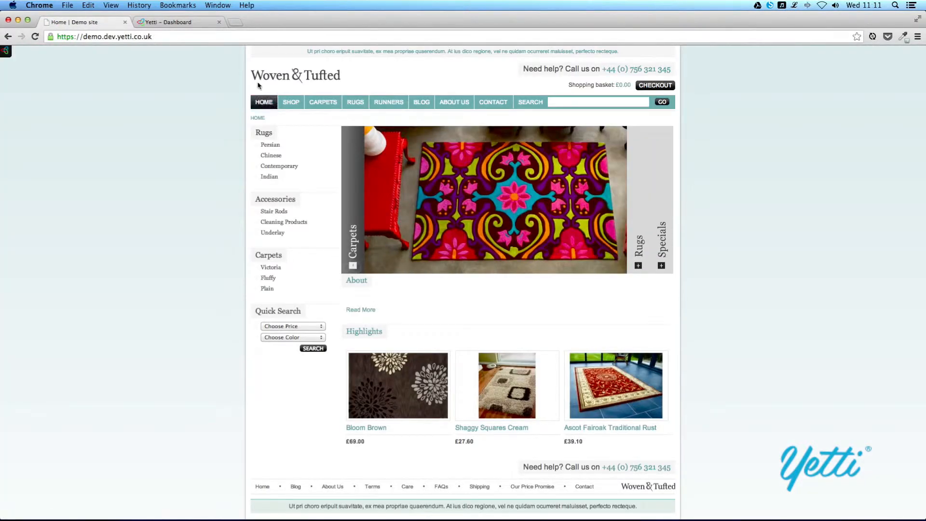
Step: Switch to the Yetti admin and open the Site page's properties for editing
{"action": "left_click", "coordinate": [205, 29]}
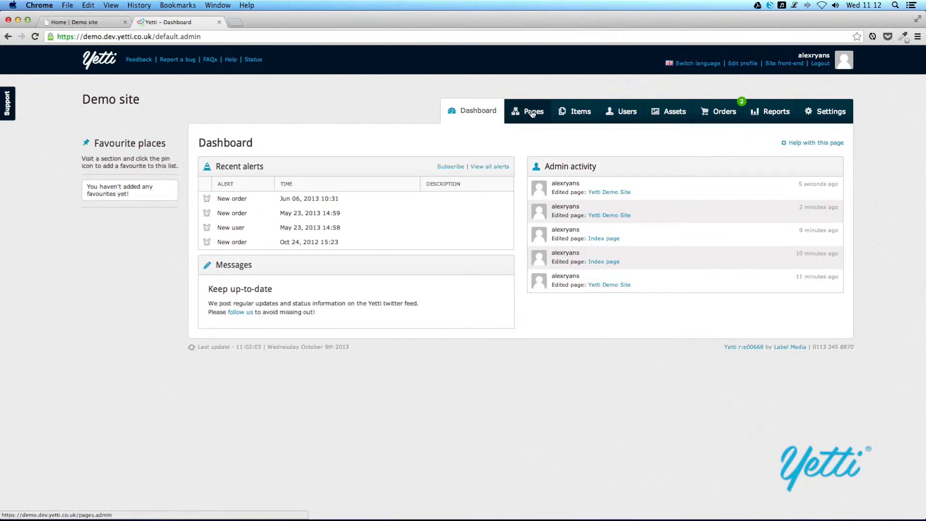
{"action": "left_click", "coordinate": [532, 113]}
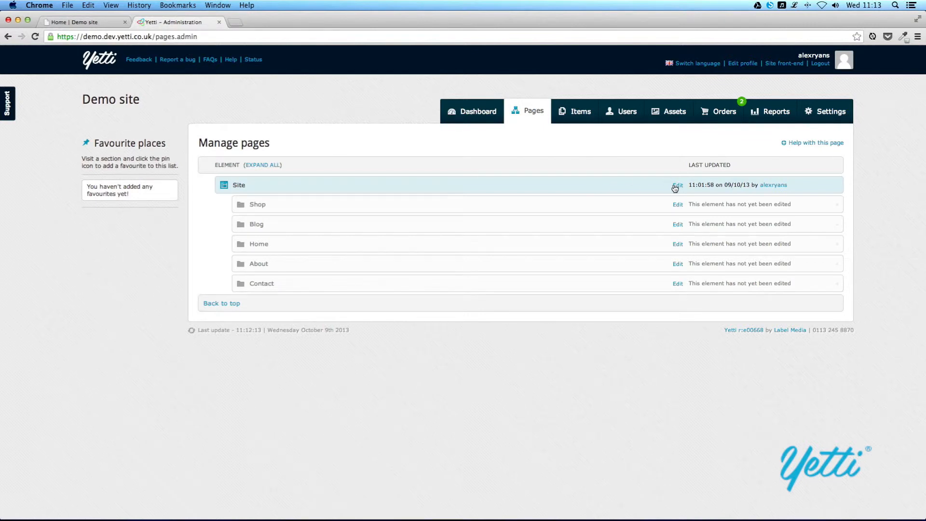
{"action": "left_click", "coordinate": [681, 189]}
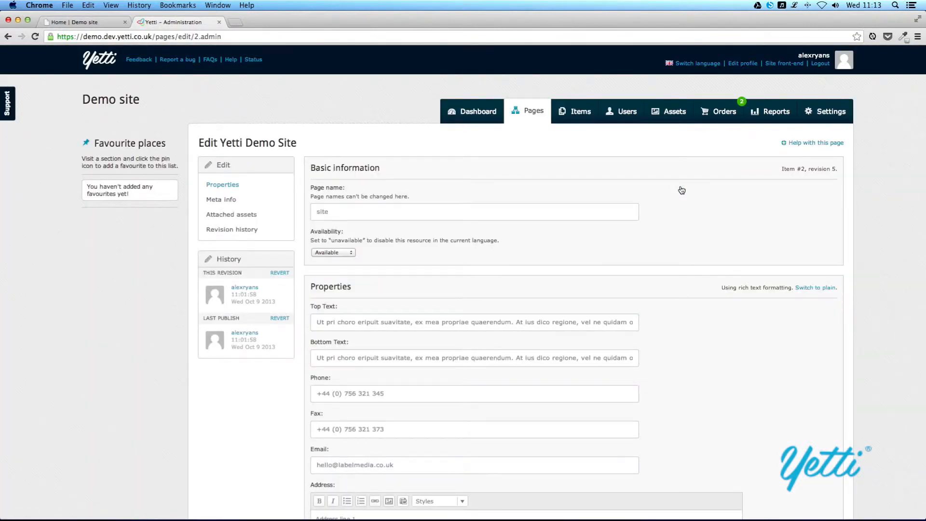
{"action": "scroll", "coordinate": [681, 189], "scroll_direction": "down", "scroll_amount": 5}
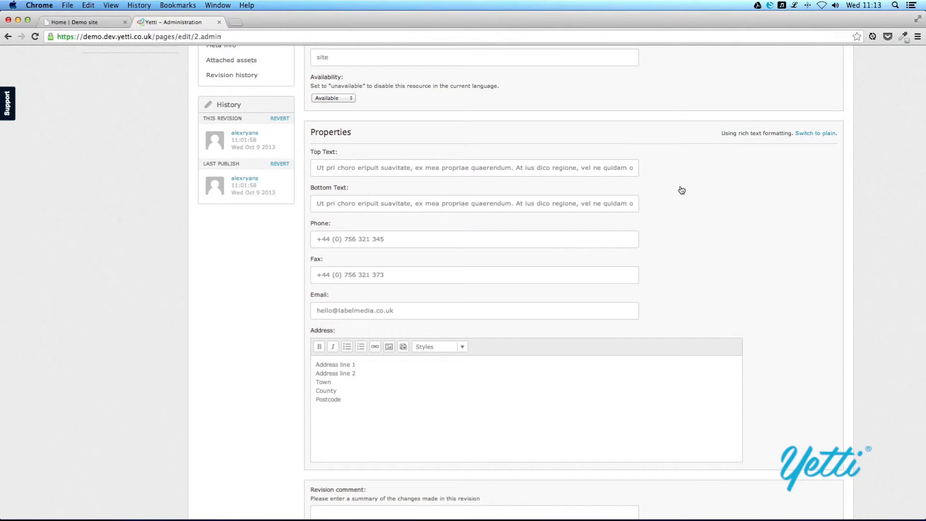
Step: Replace the Site page's Top Text with "Hello, welcome to Woven & Tufted! We hope you like our store."
{"action": "left_click", "coordinate": [609, 173]}
{"action": "key", "text": "super+a"}
{"action": "type", "text": "Hello, welcome"}
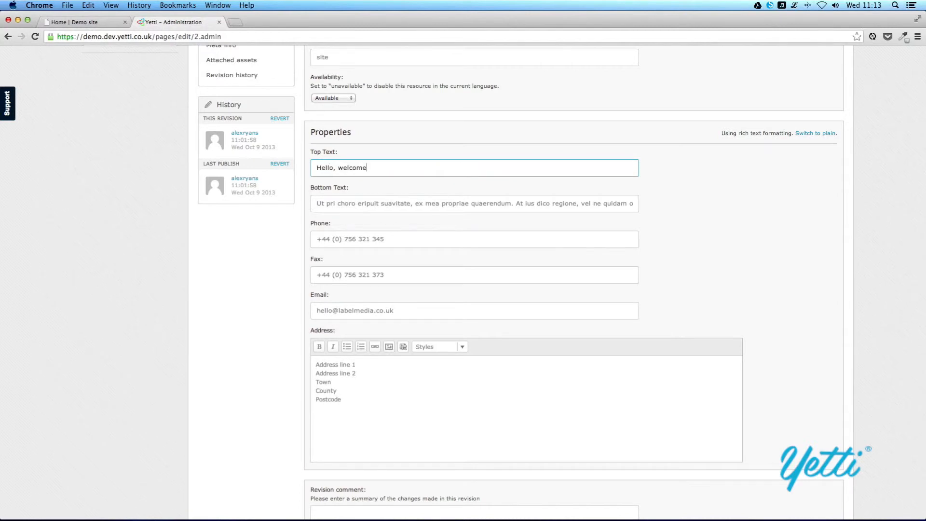
{"action": "type", "text": " to Woven & Tufte"}
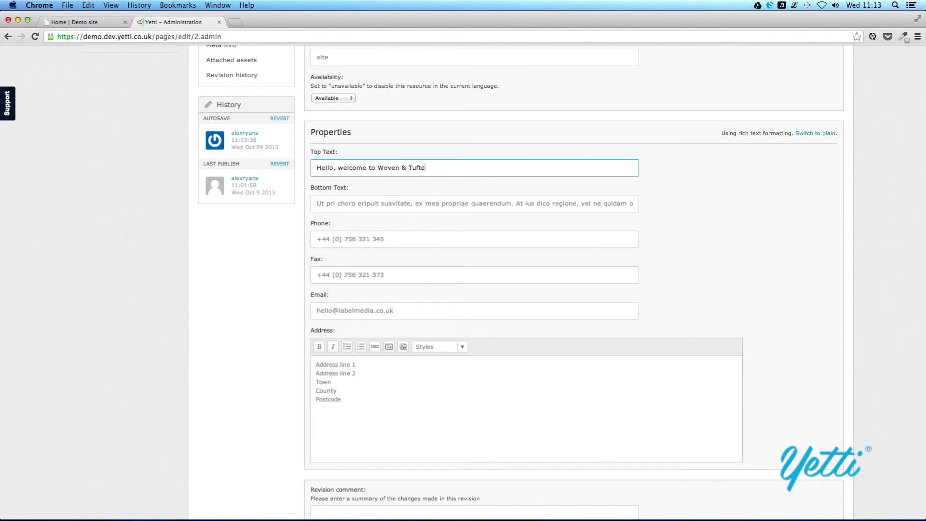
{"action": "type", "text": "d! We"}
{"action": "key", "text": "BackSpace"}
{"action": "key", "text": "BackSpace"}
{"action": "type", "text": "ope you like our store."}
Step: Copy the whole Top Text and paste it over the existing Bottom Text
{"action": "key", "text": "super+a"}
{"action": "key", "text": "super+c"}
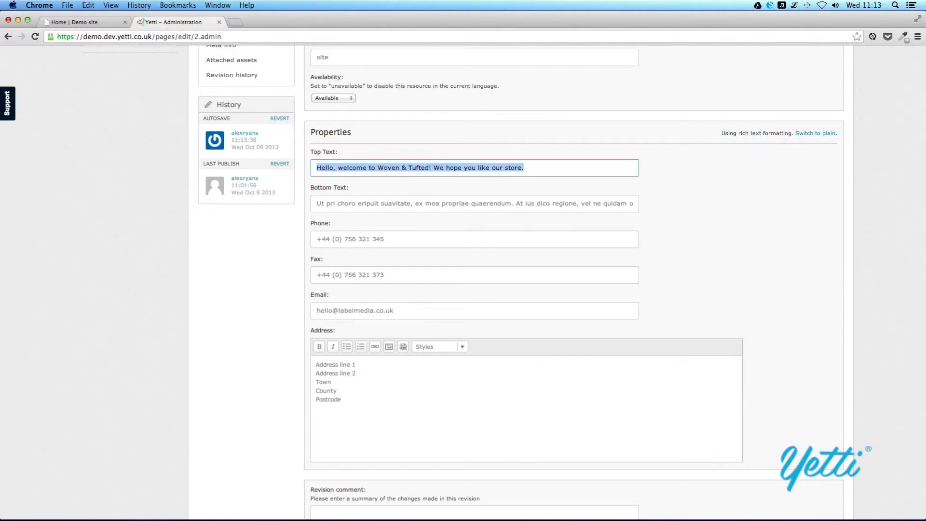
{"action": "left_click", "coordinate": [625, 204]}
{"action": "key", "text": "super+a"}
{"action": "key", "text": "super+v"}
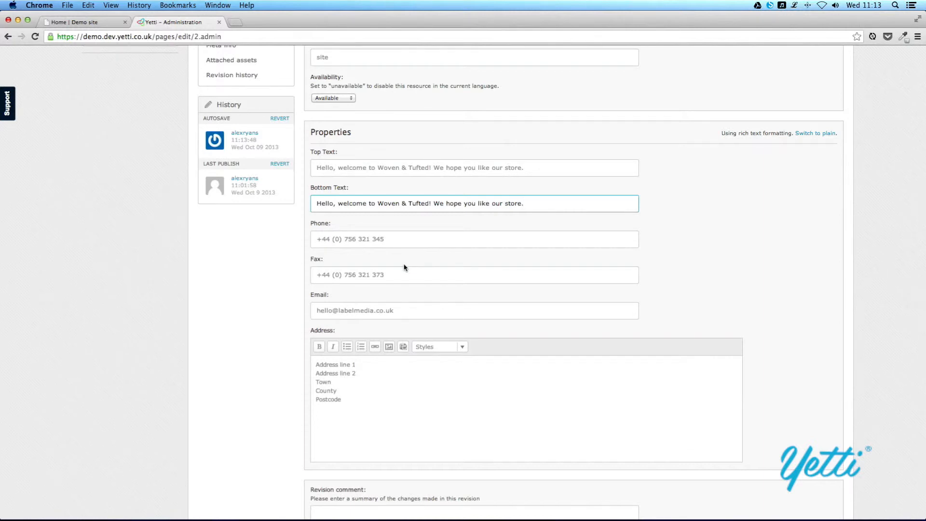
Step: Save and publish the Site page's changes
{"action": "scroll", "coordinate": [404, 267], "scroll_direction": "down", "scroll_amount": 2}
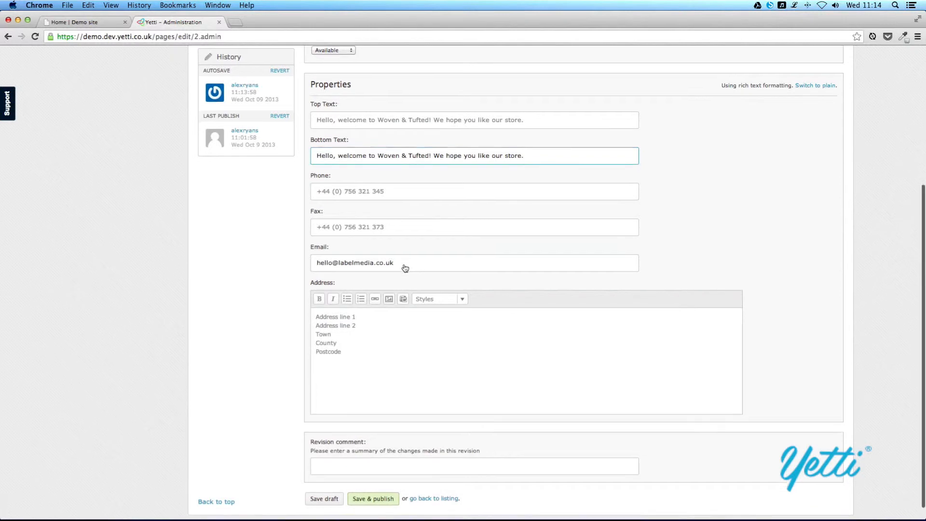
{"action": "scroll", "coordinate": [405, 267], "scroll_direction": "down", "scroll_amount": 1}
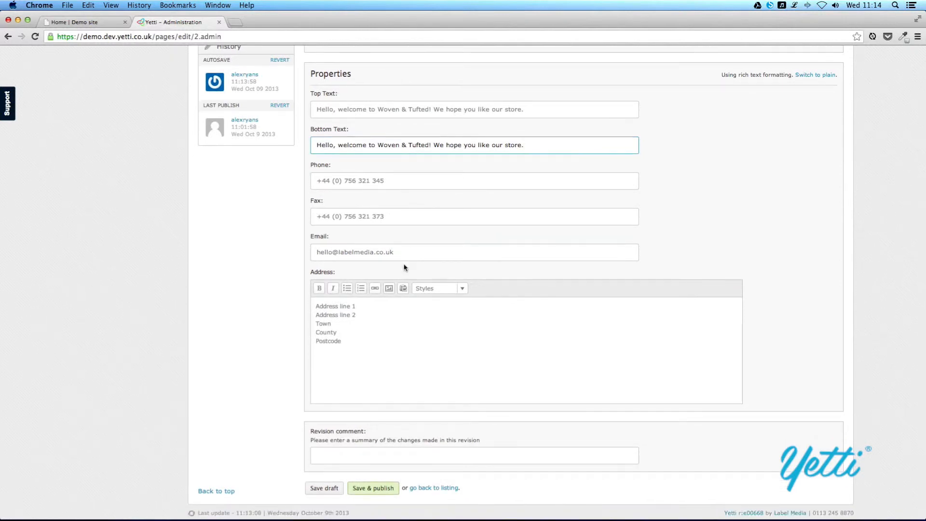
{"action": "left_click", "coordinate": [379, 488]}
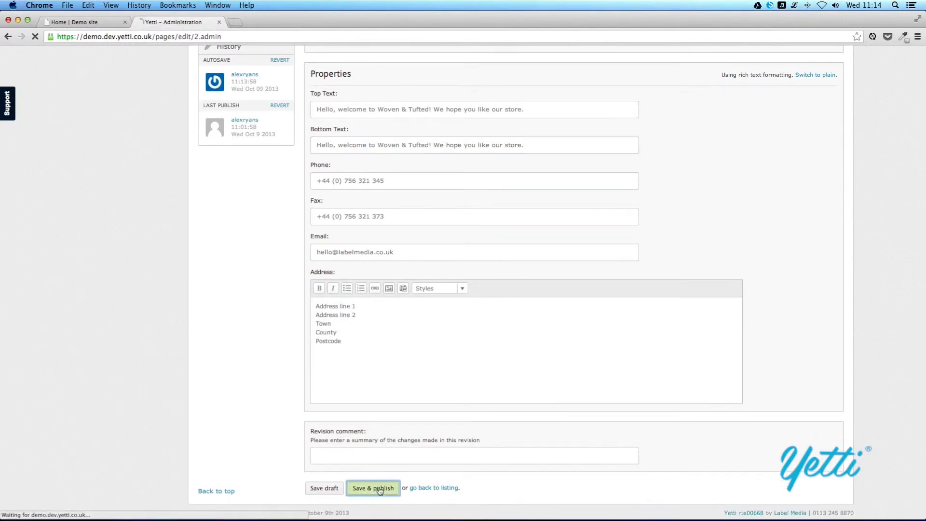
Step: Reload the storefront and check the top and bottom text on the home, Rugs, Blog, Carpets and Shop pages
{"action": "left_click", "coordinate": [81, 22]}
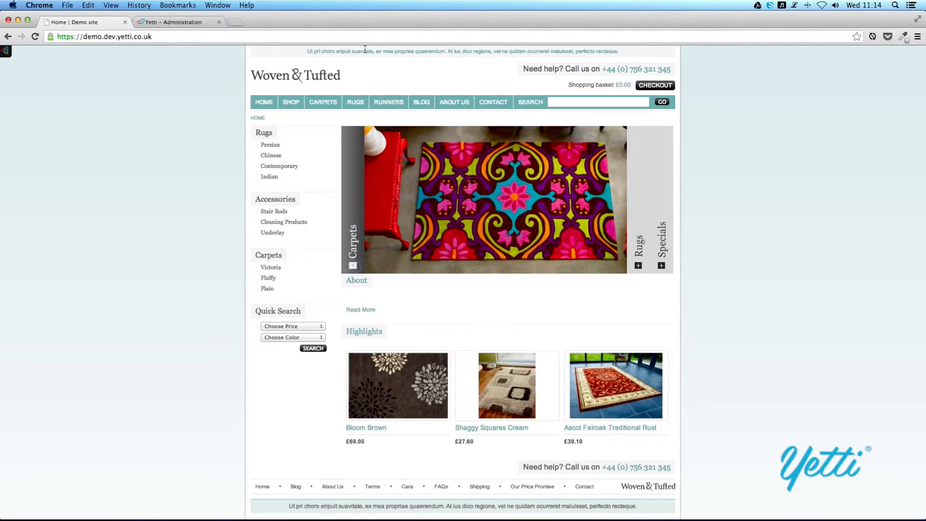
{"action": "key", "text": "super+r"}
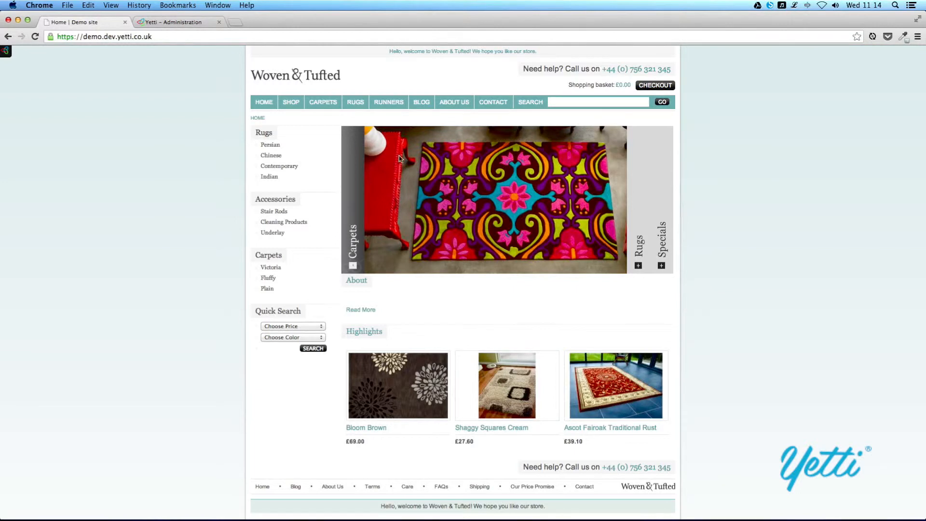
{"action": "left_click", "coordinate": [358, 107]}
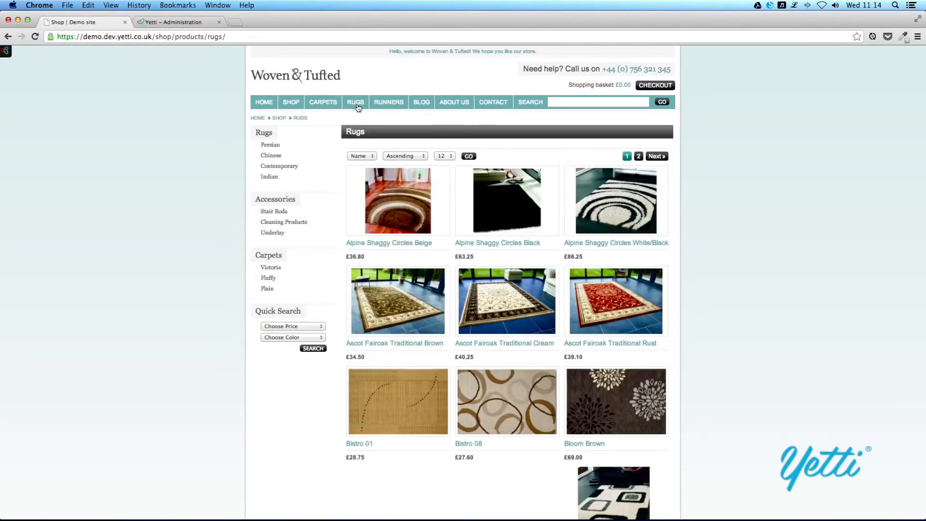
{"action": "left_click", "coordinate": [411, 104]}
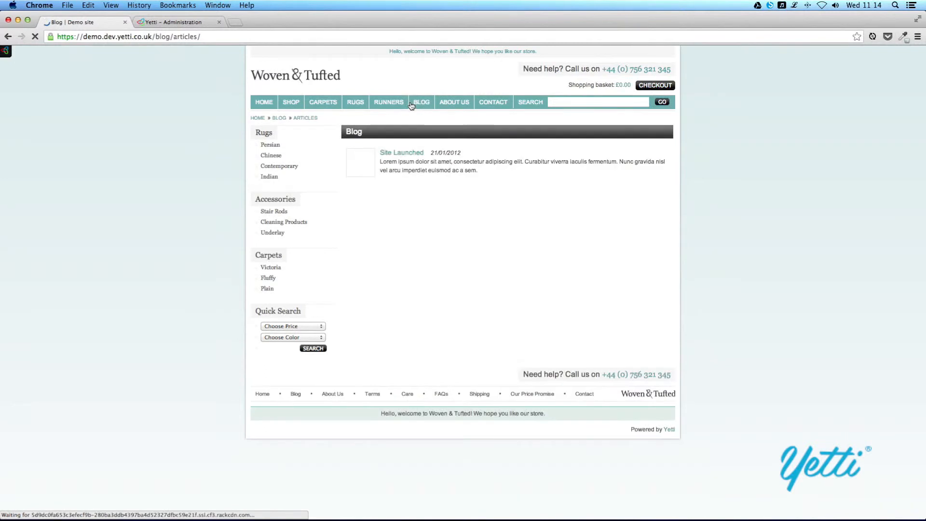
{"action": "left_click", "coordinate": [310, 103]}
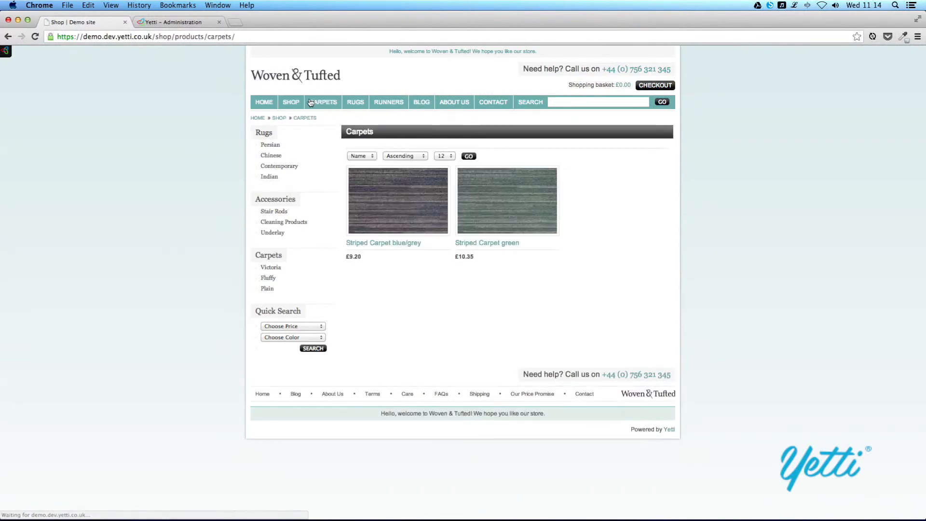
{"action": "left_click", "coordinate": [292, 105]}
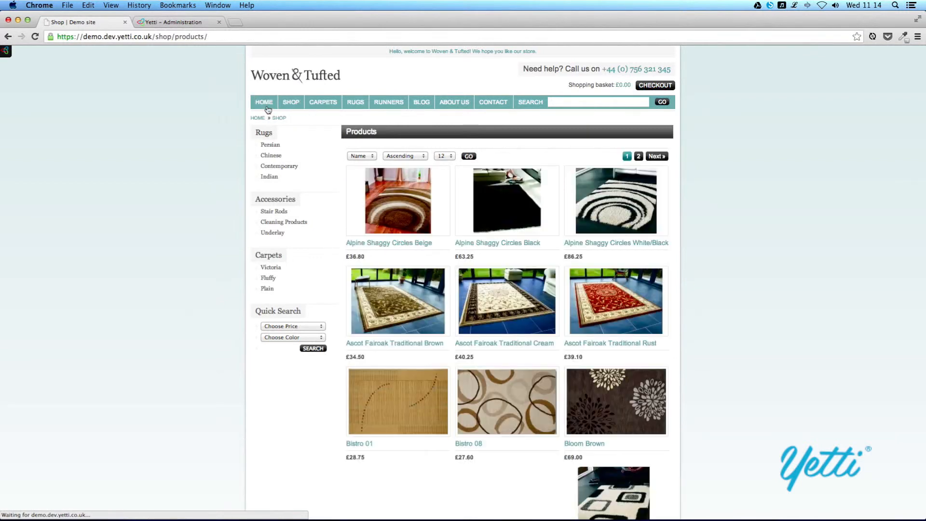
{"action": "left_click", "coordinate": [267, 102]}
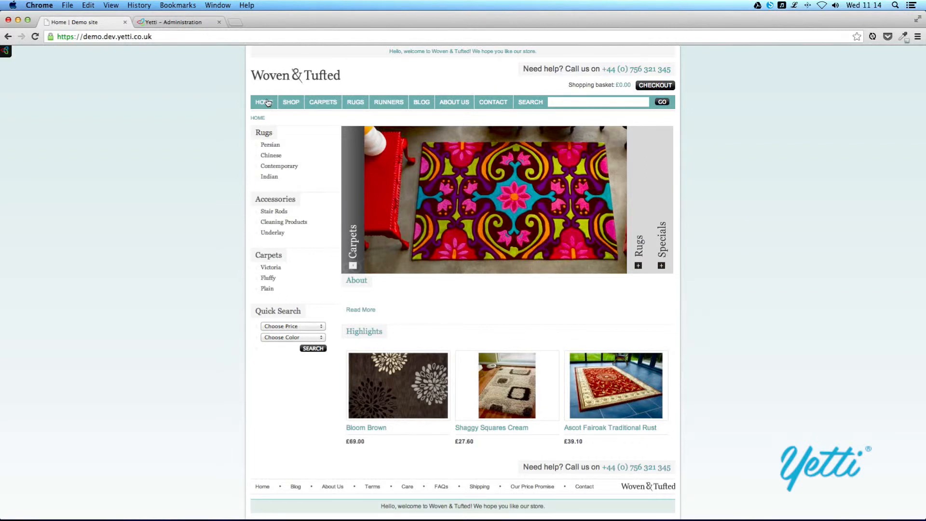
Step: Return to the Yetti admin and open the Index page under Home for editing
{"action": "left_click", "coordinate": [199, 24]}
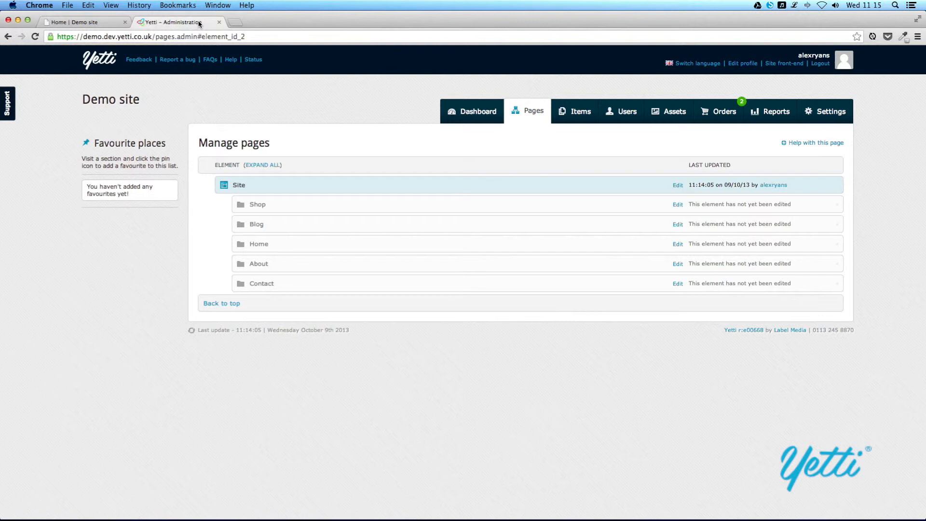
{"action": "left_click", "coordinate": [321, 248]}
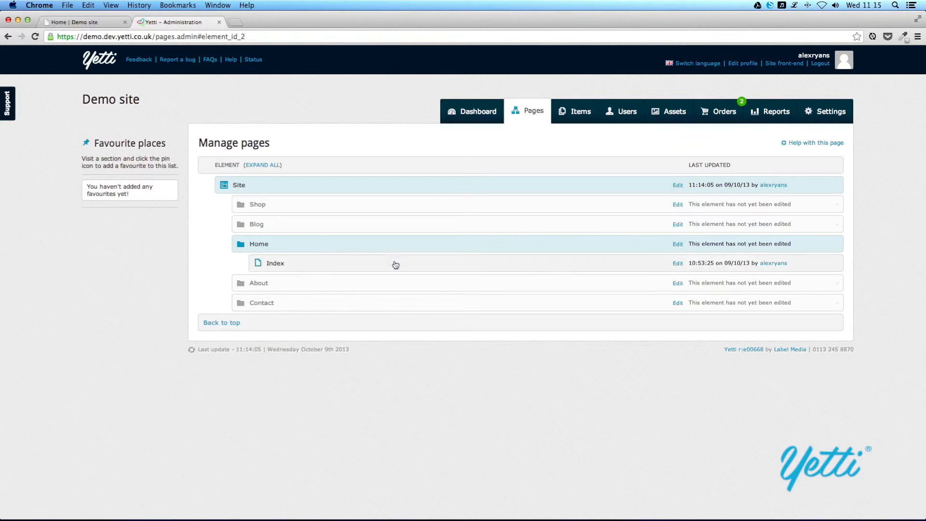
{"action": "left_click", "coordinate": [679, 265]}
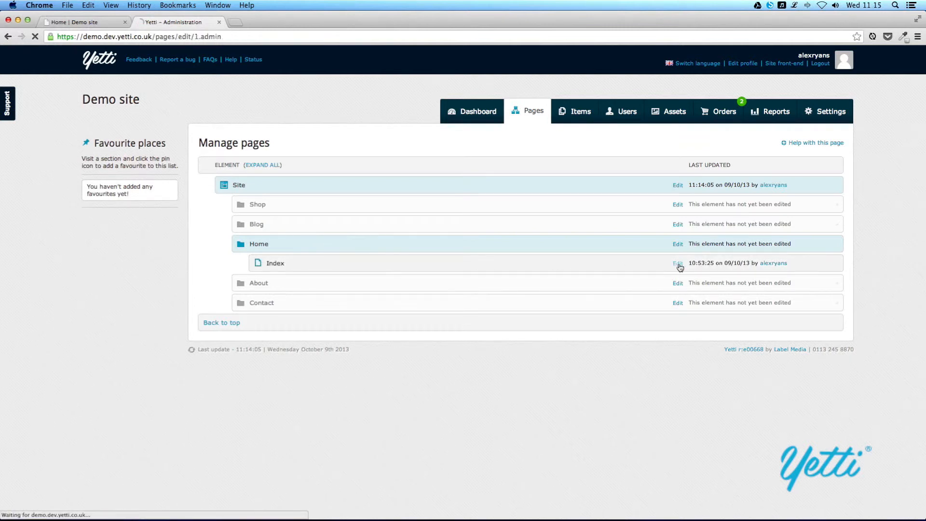
{"action": "scroll", "coordinate": [679, 267], "scroll_direction": "down", "scroll_amount": 1}
{"action": "scroll", "coordinate": [680, 268], "scroll_direction": "down", "scroll_amount": 4}
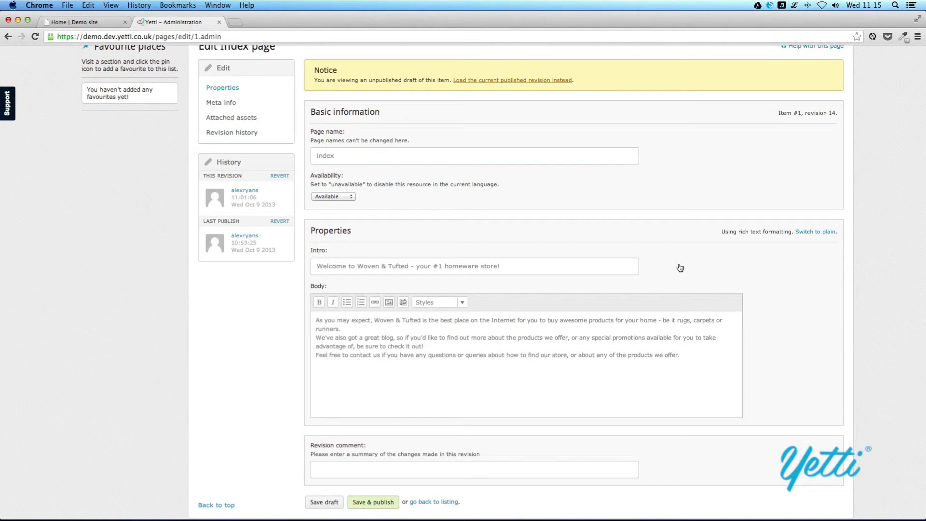
Step: Publish the Index page draft with its intro and body text, and reload the storefront home page to check the About section
{"action": "left_click", "coordinate": [601, 271]}
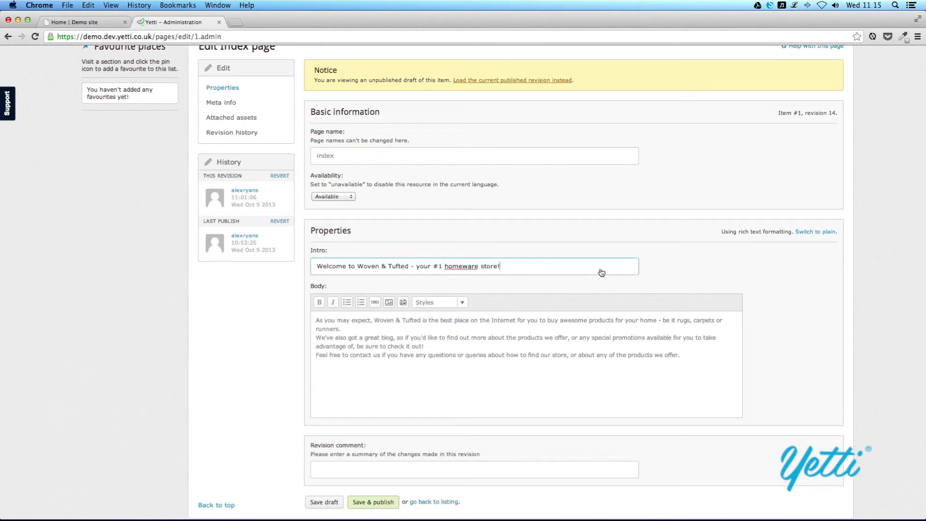
{"action": "left_click", "coordinate": [586, 366]}
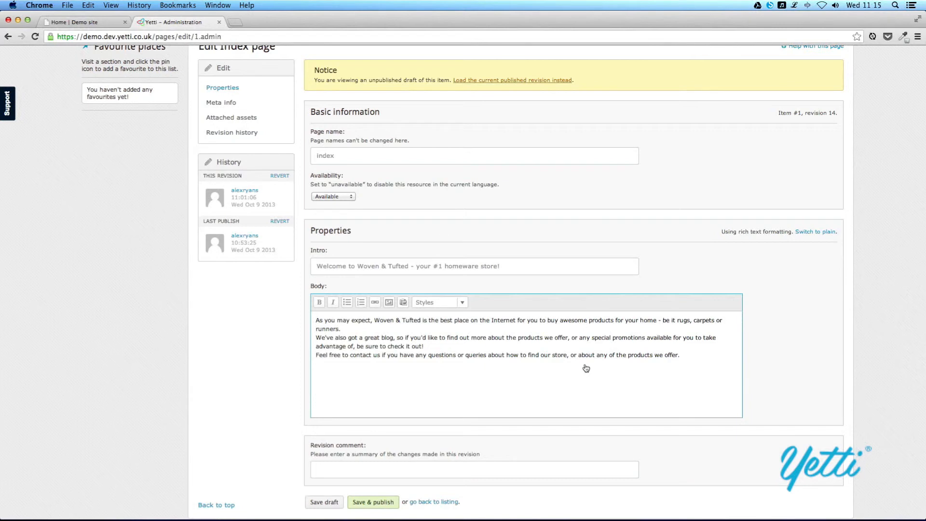
{"action": "left_click", "coordinate": [371, 506]}
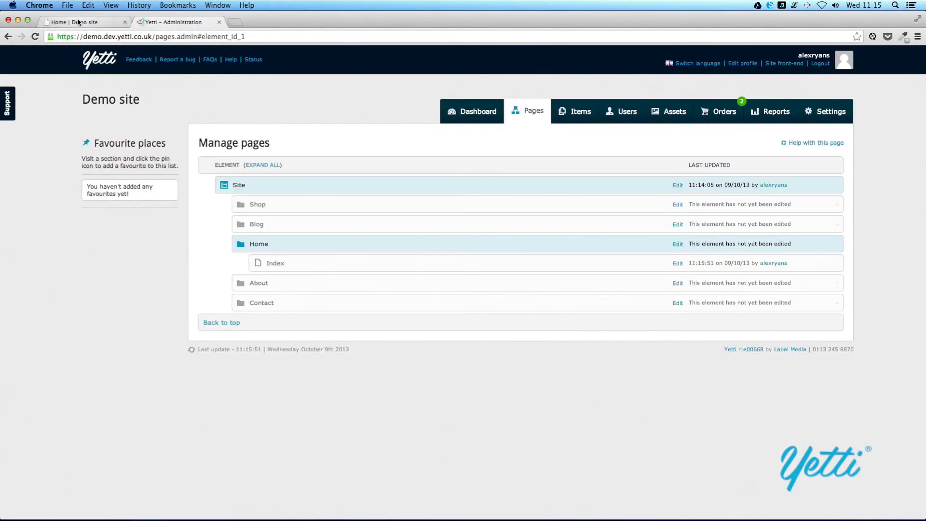
{"action": "left_click", "coordinate": [79, 22]}
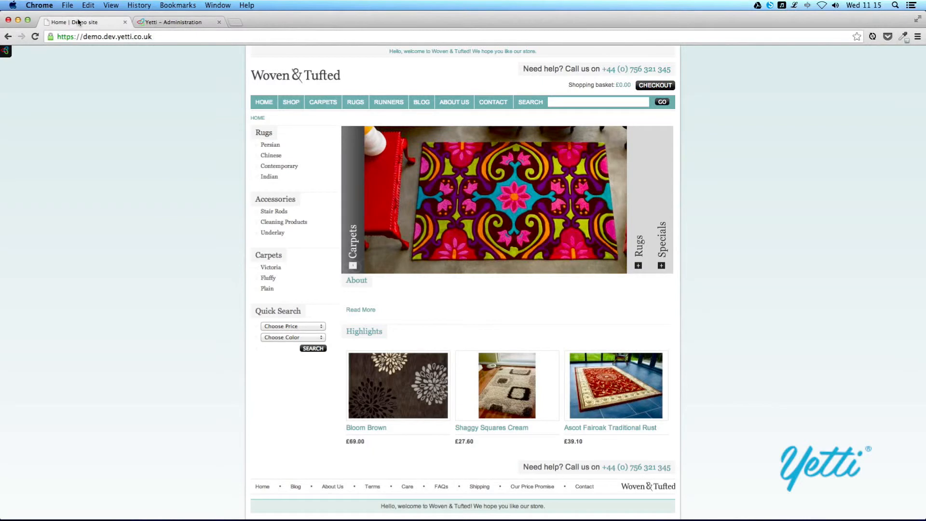
{"action": "key", "text": "super+r"}
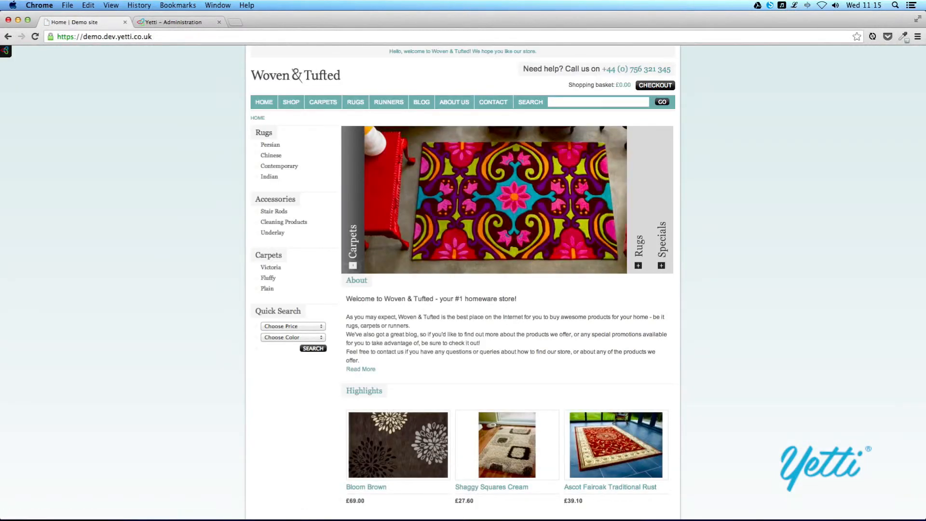
Step: Return to the Yetti admin, open the Index page under Home, and add a blank line between each of the three body paragraphs
{"action": "left_click", "coordinate": [187, 26]}
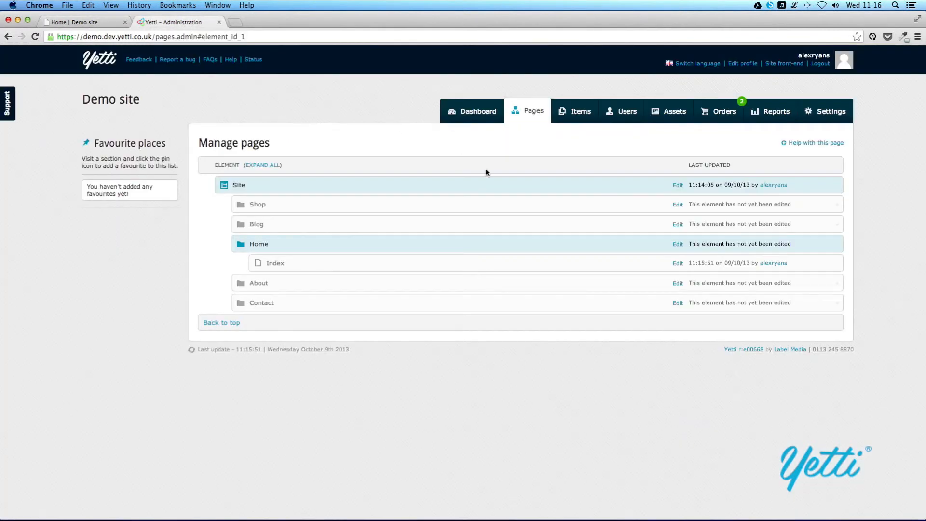
{"action": "left_click", "coordinate": [678, 264]}
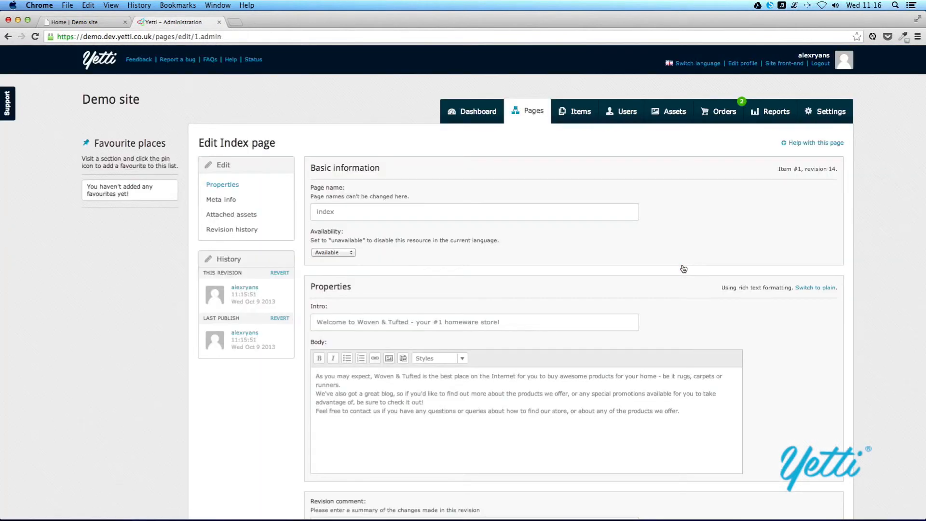
{"action": "scroll", "coordinate": [682, 269], "scroll_direction": "down", "scroll_amount": 2}
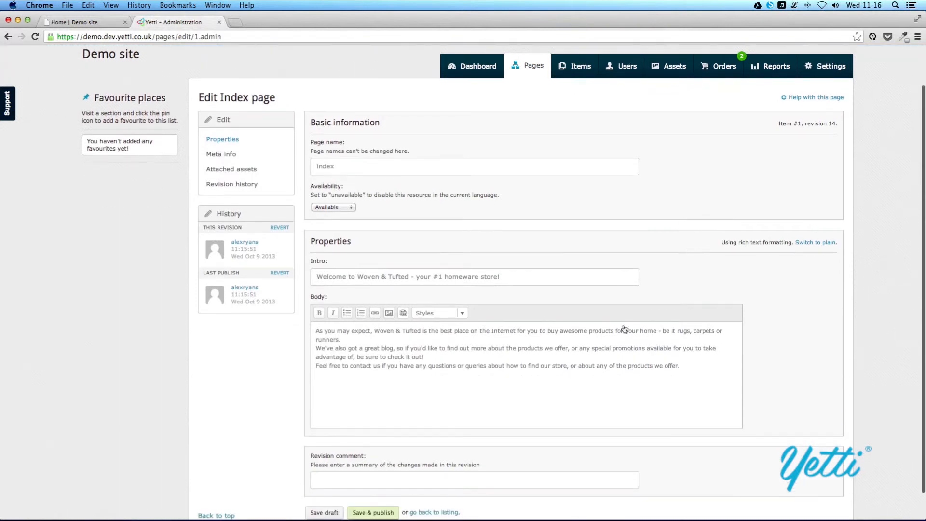
{"action": "left_click", "coordinate": [610, 342]}
{"action": "key", "text": "Return"}
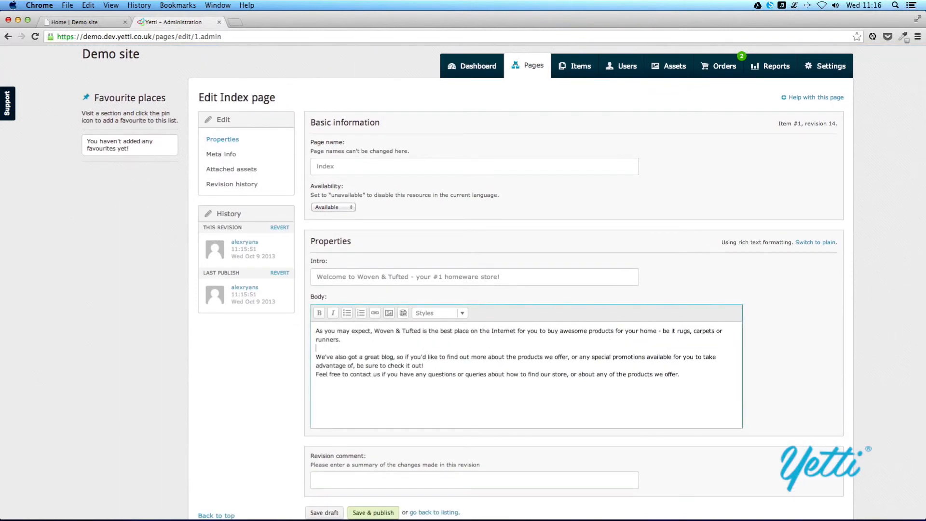
{"action": "left_click", "coordinate": [595, 369]}
{"action": "key", "text": "Return"}
Step: Link the words "contact us" in the last body paragraph to the URL /contact/
{"action": "left_click_drag", "start_coordinate": [350, 382], "coordinate": [381, 382]}
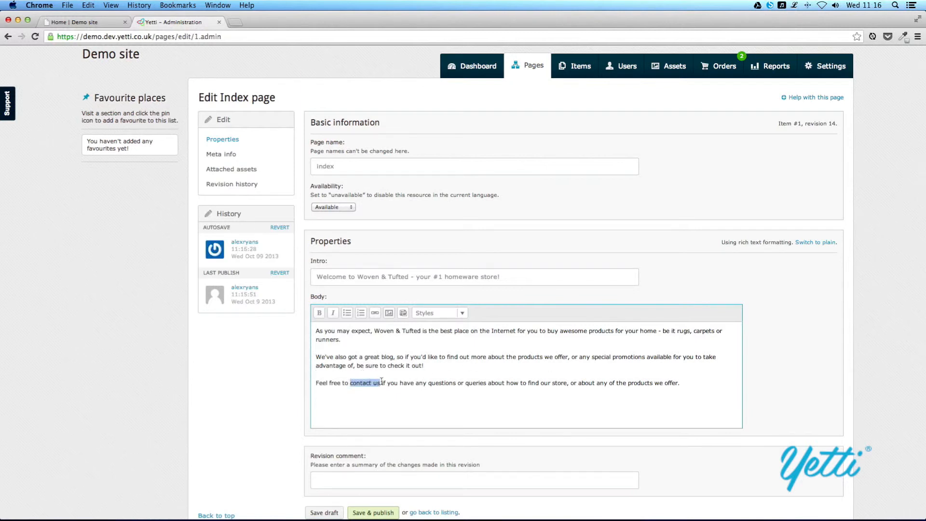
{"action": "left_click", "coordinate": [375, 313]}
{"action": "type", "text": "/contact/"}
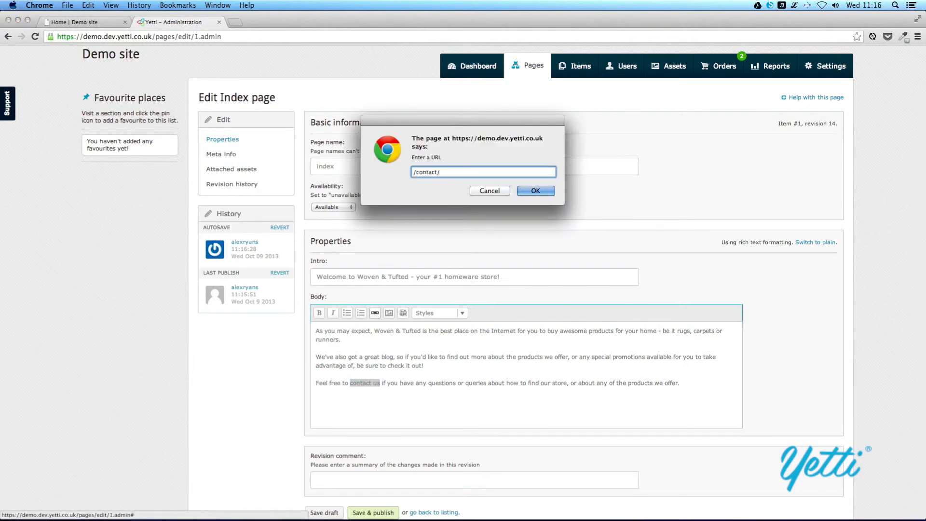
{"action": "key", "text": "Return"}
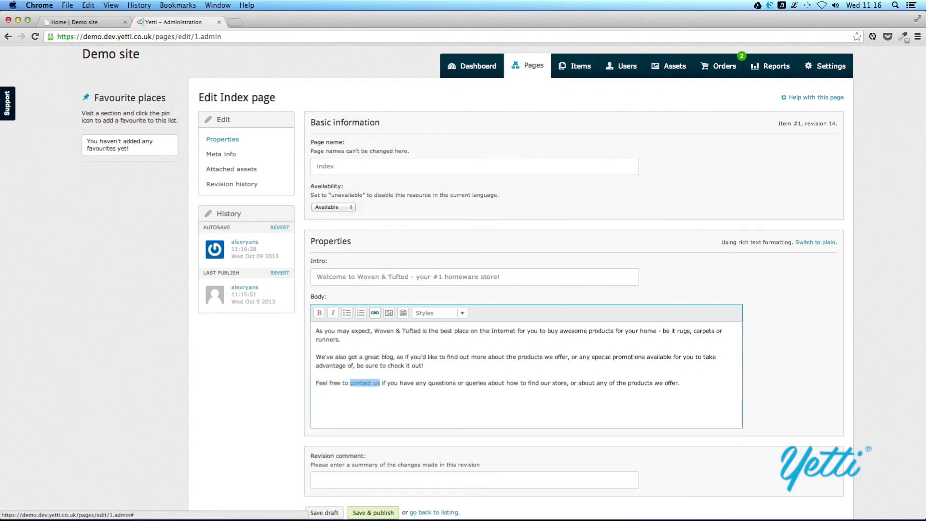
Step: Format the first body paragraph, beginning "As you may expect", as bold and italic
{"action": "left_click_drag", "start_coordinate": [342, 340], "coordinate": [315, 332]}
{"action": "left_click", "coordinate": [319, 313]}
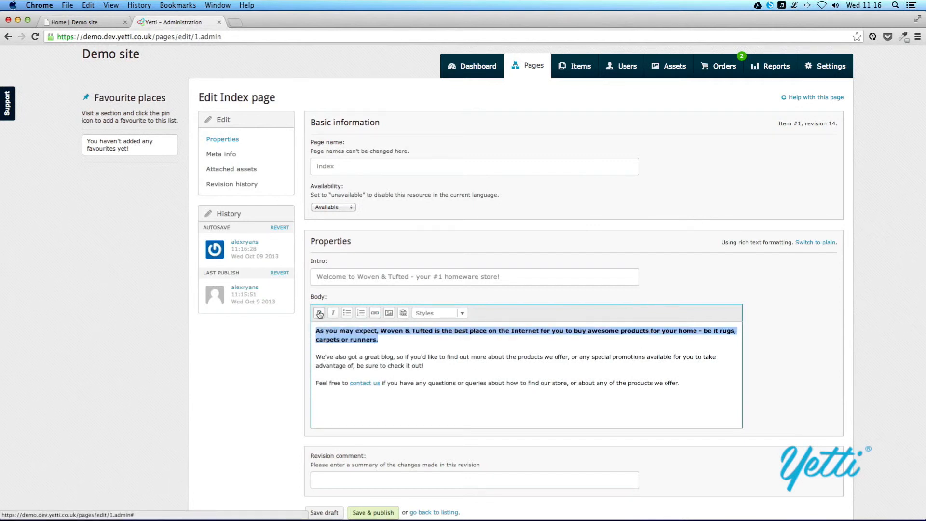
{"action": "left_click", "coordinate": [336, 313]}
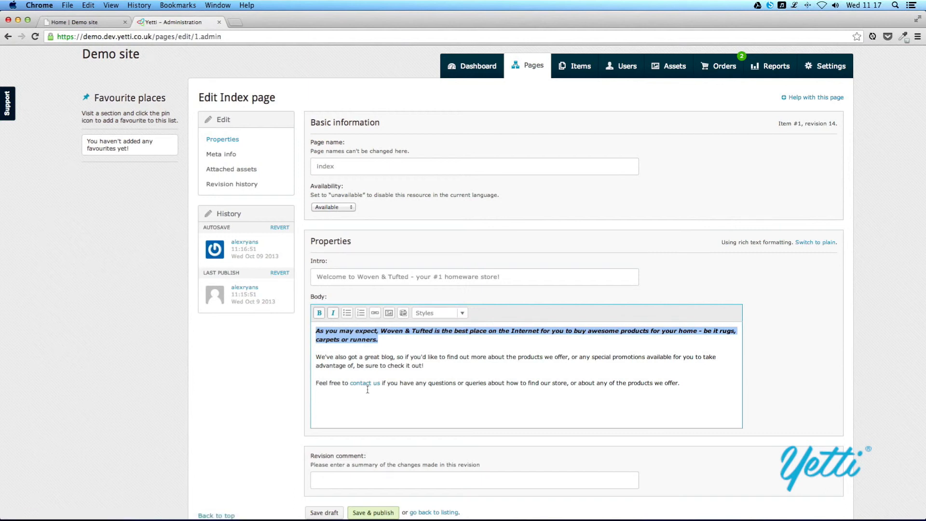
{"action": "left_click", "coordinate": [444, 368]}
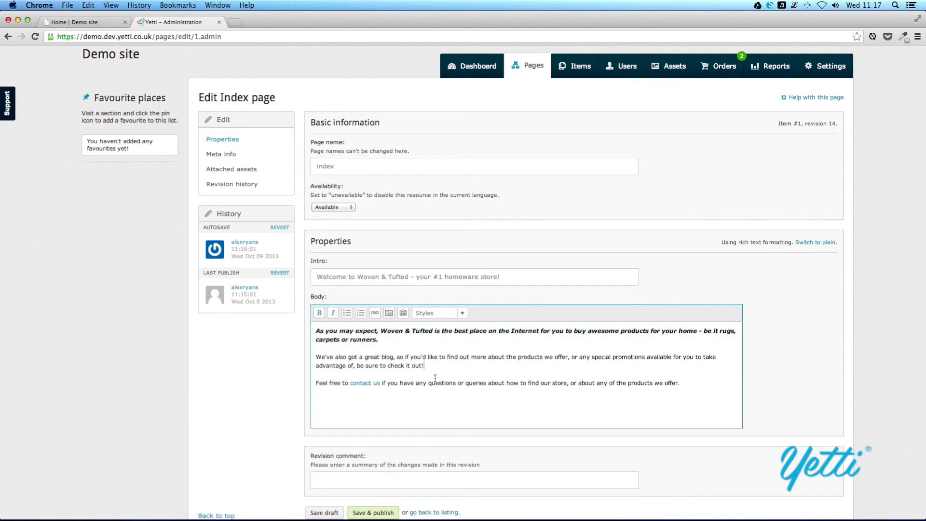
Step: Save and publish the Index page's formatting changes, and reload the storefront home page
{"action": "left_click", "coordinate": [369, 511]}
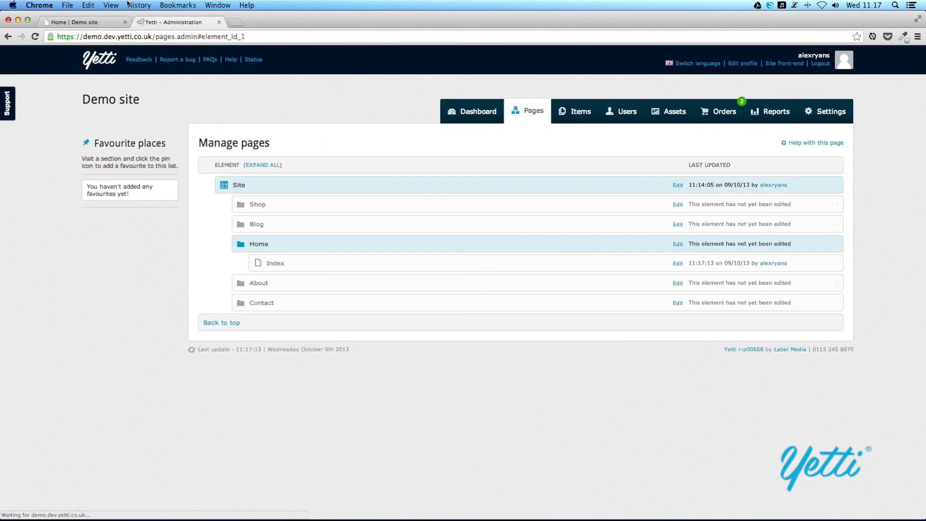
{"action": "left_click", "coordinate": [100, 26]}
{"action": "key", "text": "super+r"}
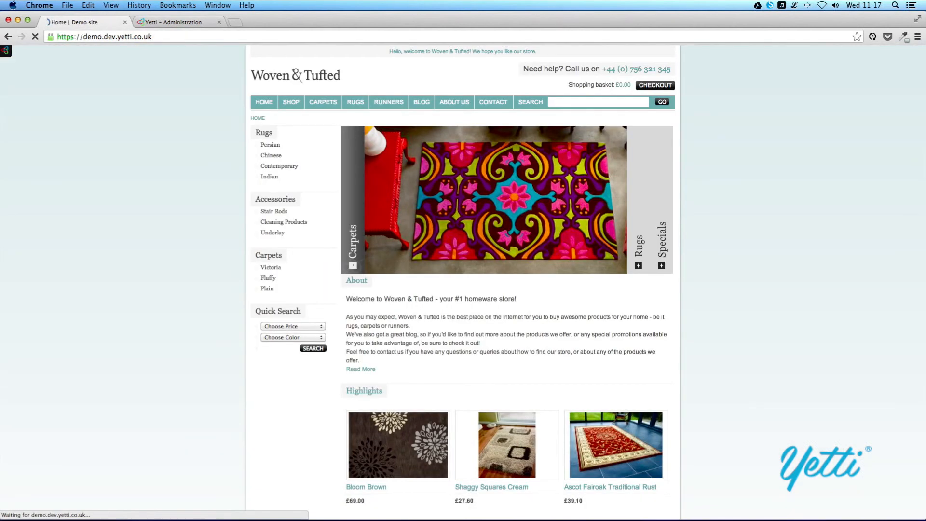